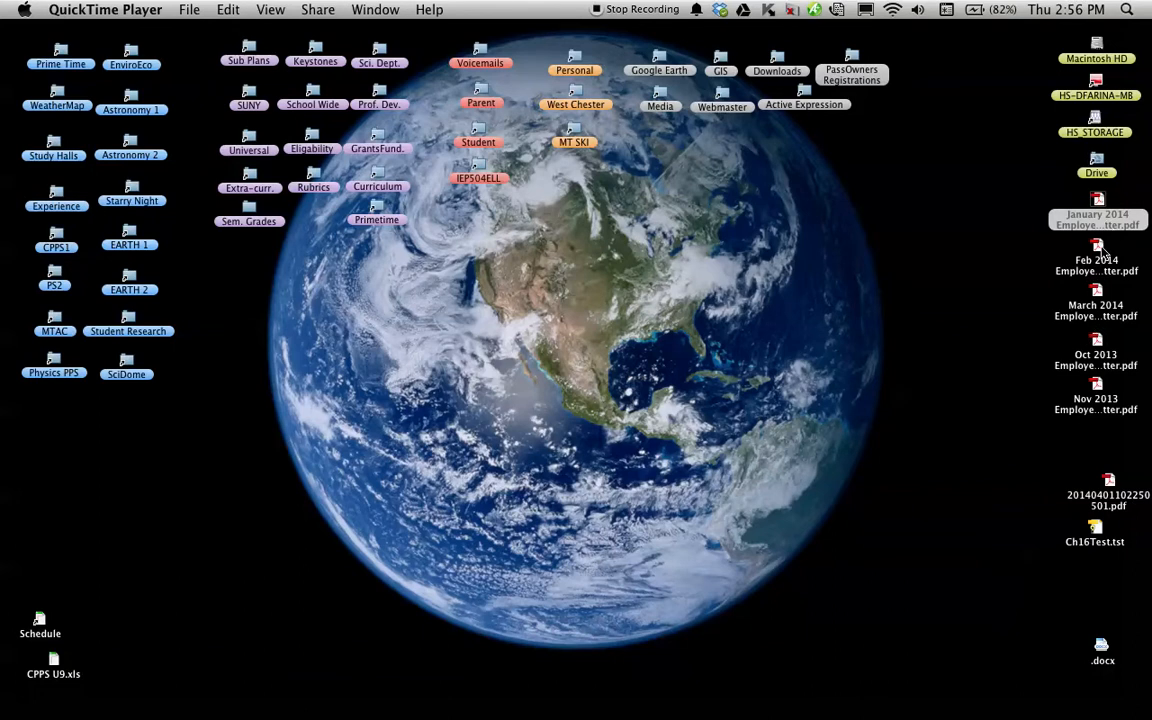
# Open the January 2014 Employee Newsletter PDF from the desktop.
pyautogui.click(1098, 252)
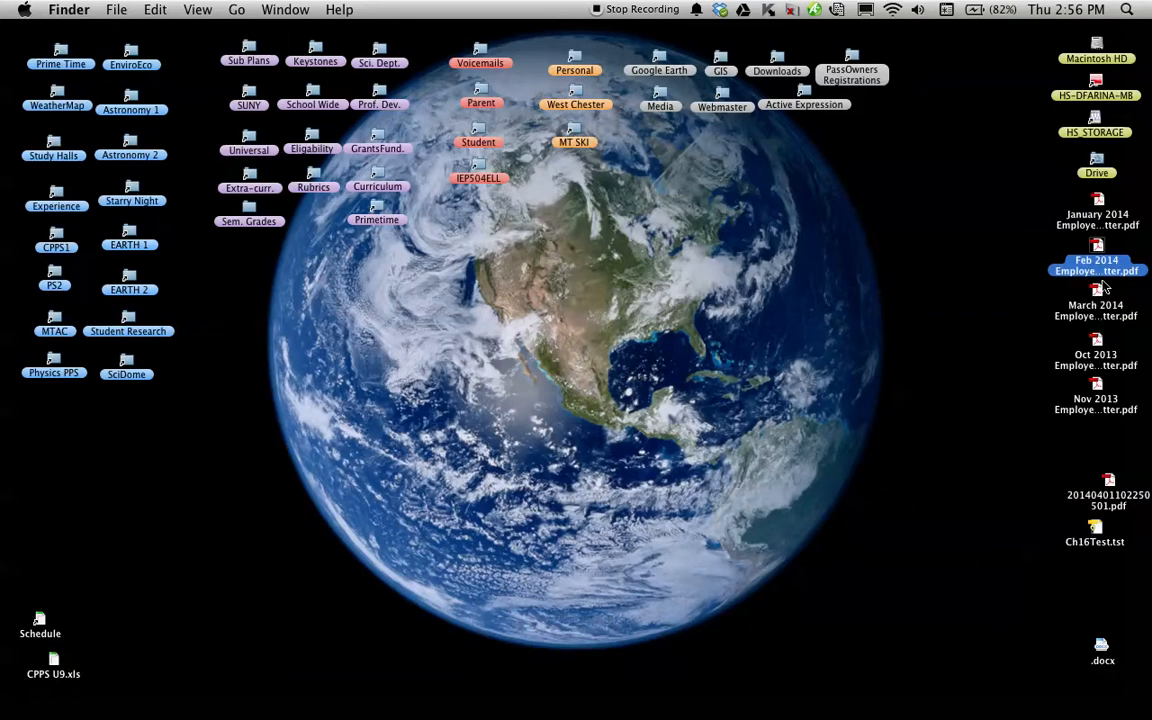
pyautogui.click(1106, 221)
pyautogui.click(1098, 263)
pyautogui.doubleClick(1100, 215)
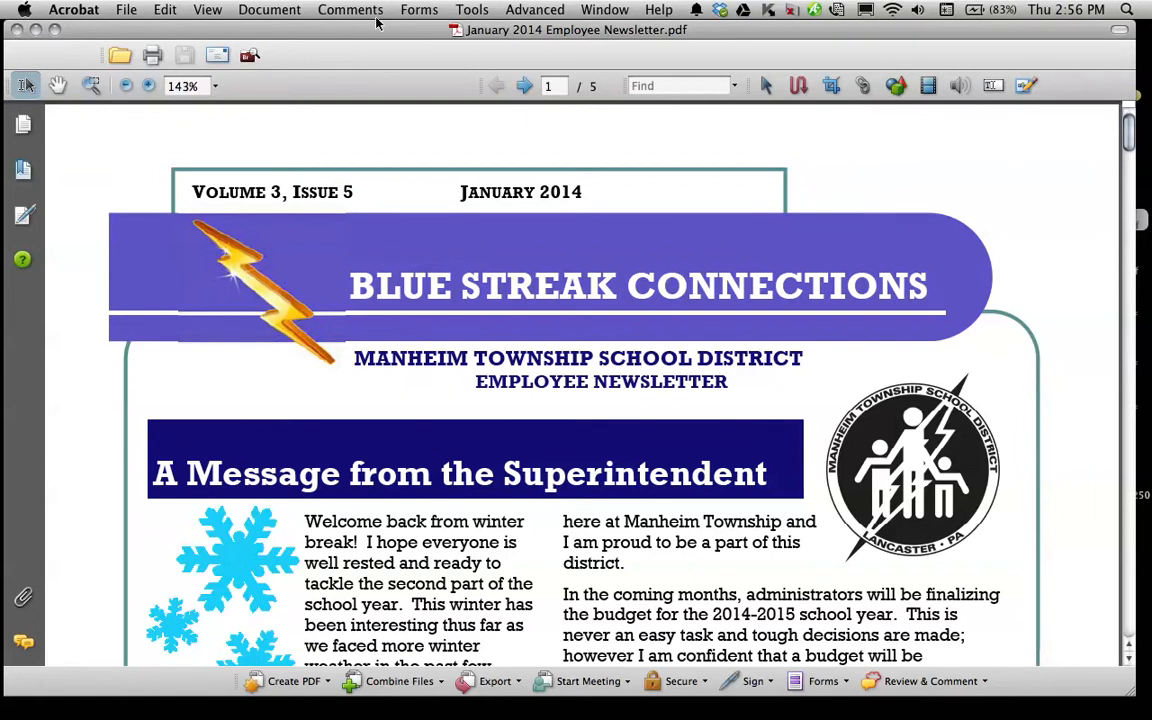
# Start inserting pages into the January newsletter, choosing Feb 2014 Employee Newsletter.pdf from the Desktop as the source file.
pyautogui.click(290, 9)
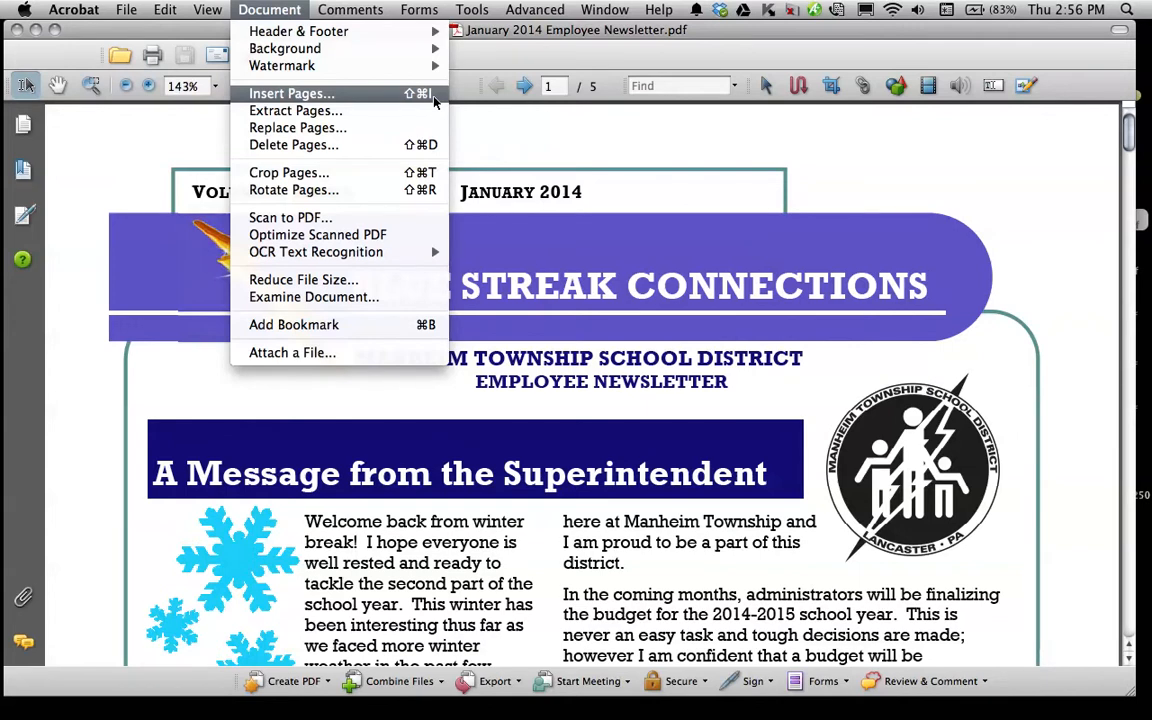
pyautogui.click(295, 94)
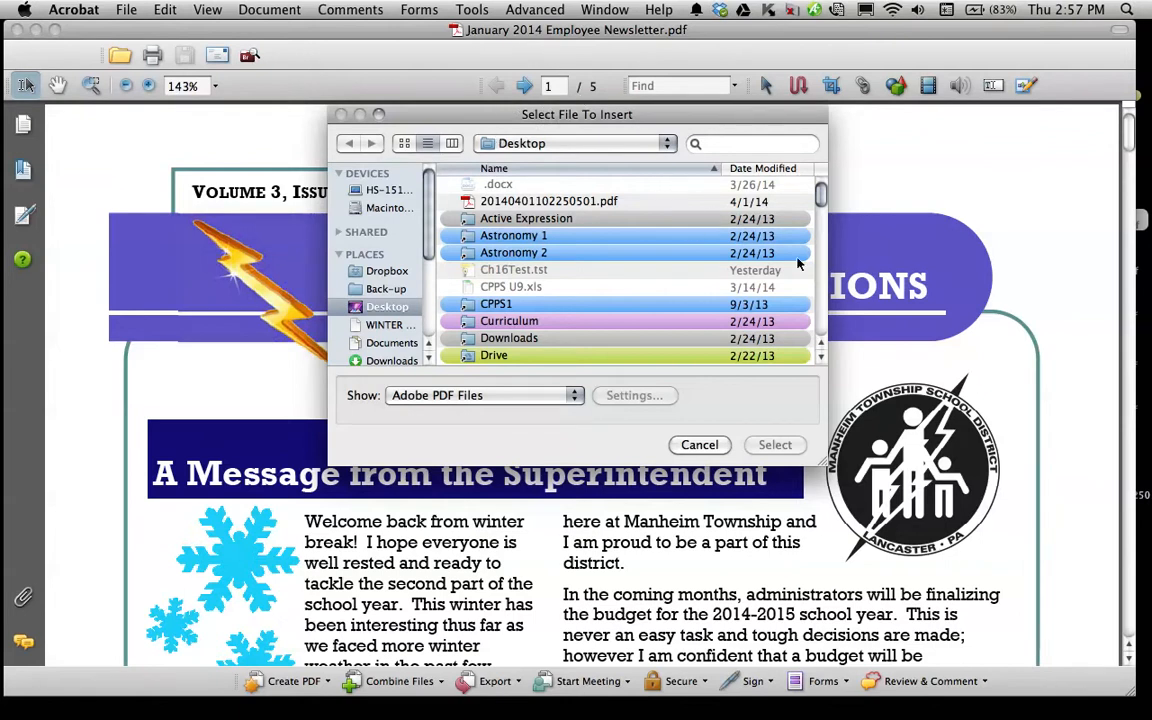
pyautogui.click(823, 360)
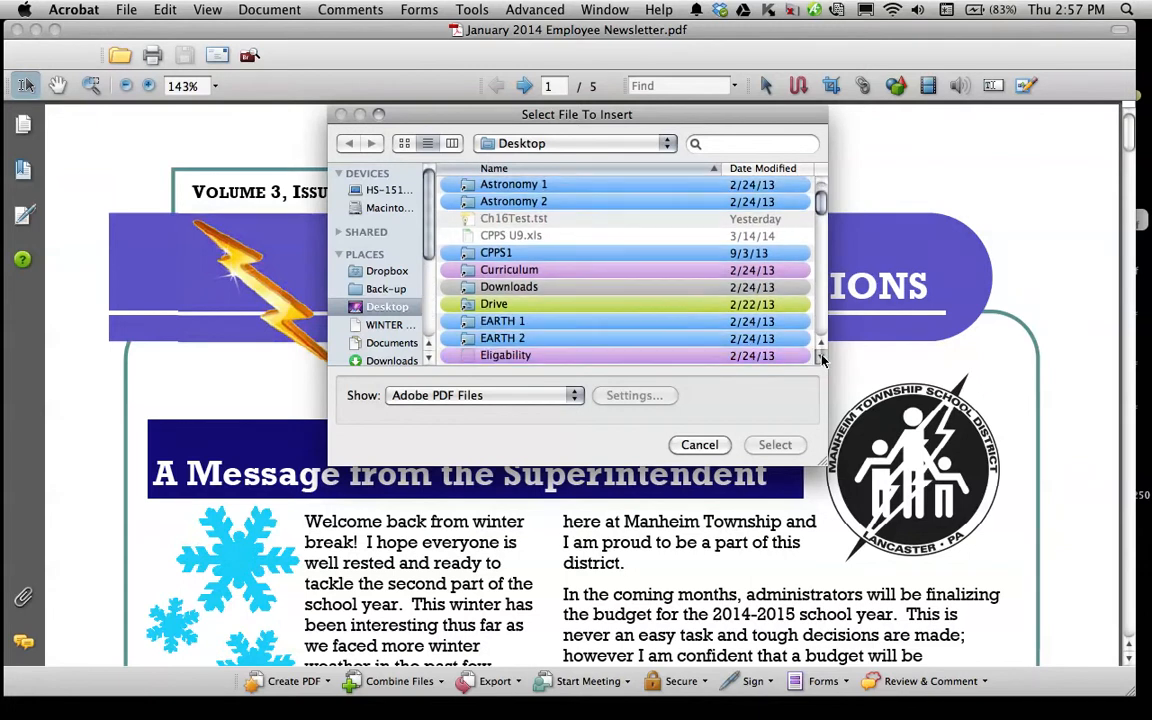
pyautogui.click(822, 359)
pyautogui.click(822, 359)
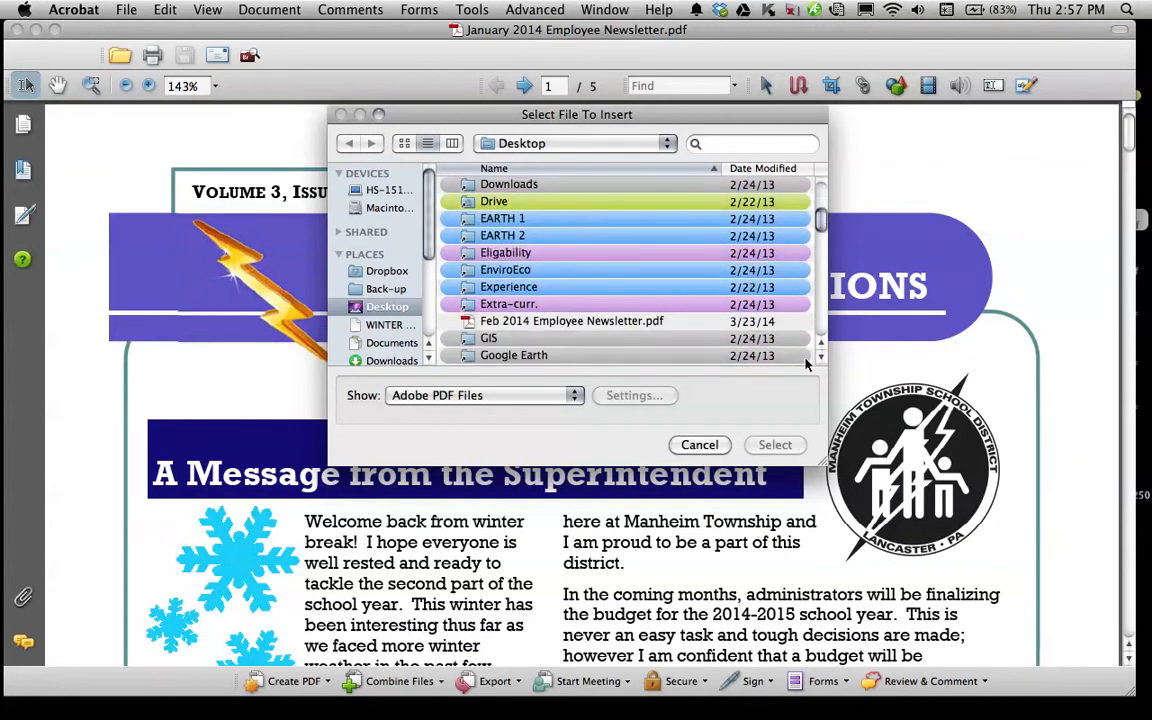
pyautogui.doubleClick(600, 321)
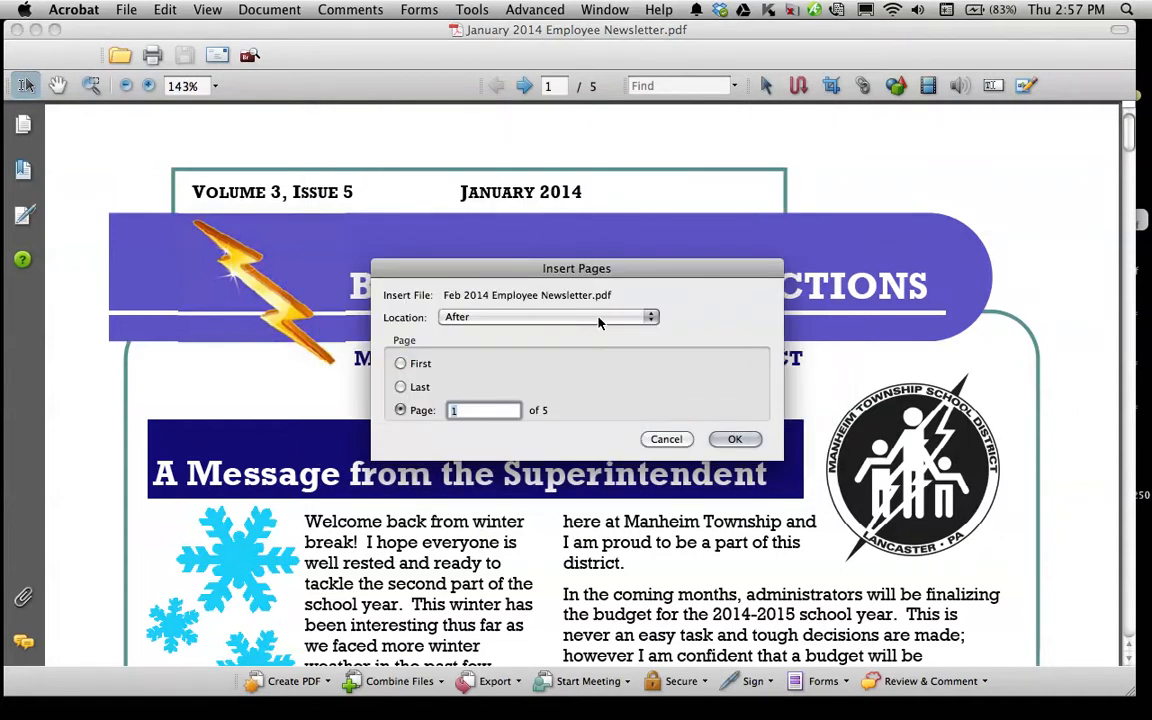
# Set the insertion location to After the Last page and insert the February newsletter's pages there.
pyautogui.click(575, 317)
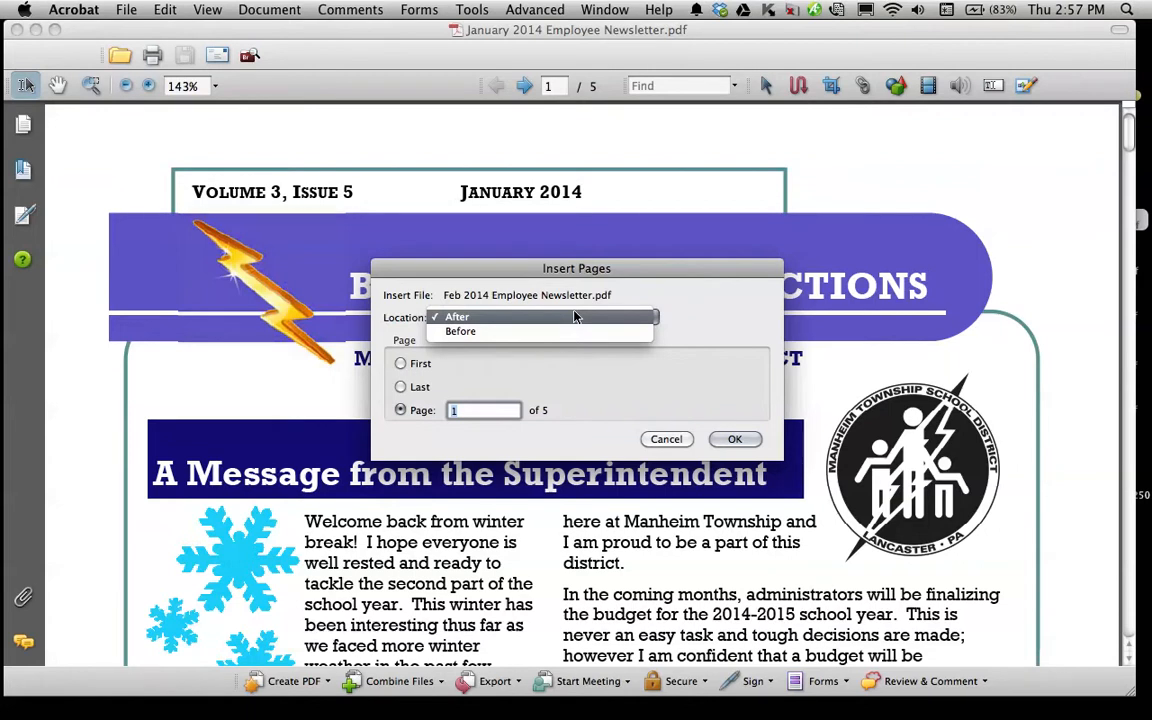
pyautogui.click(632, 399)
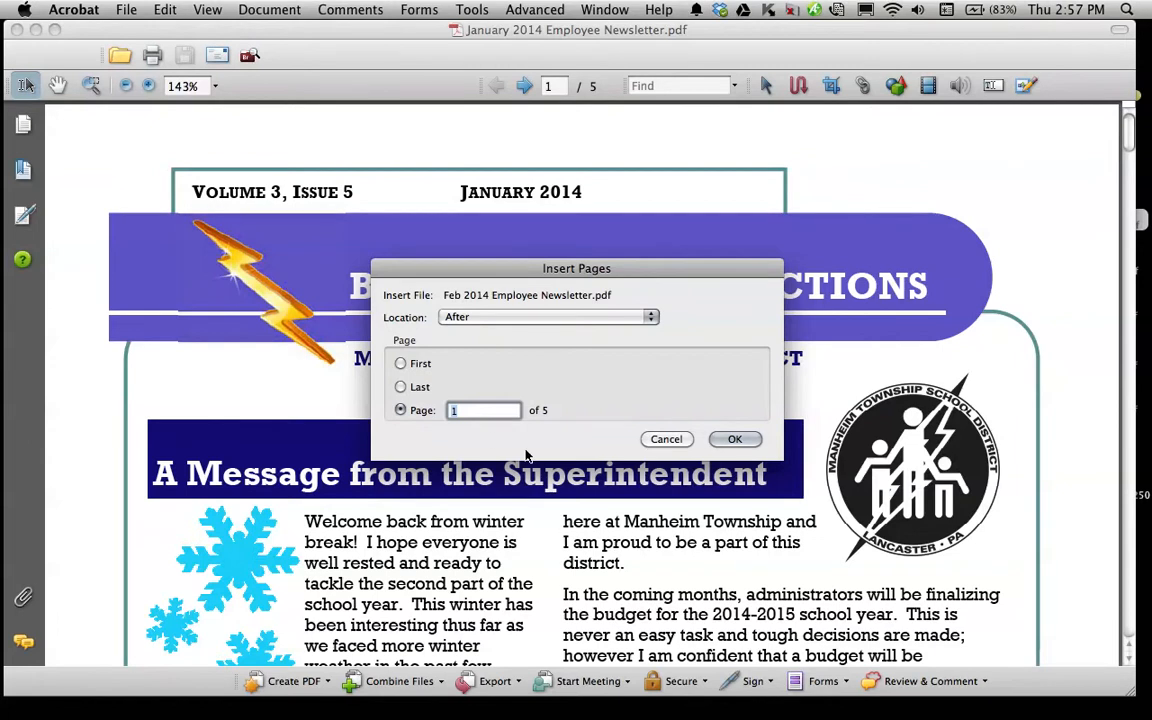
pyautogui.write('3')
pyautogui.press('BackSpace')
pyautogui.click(400, 388)
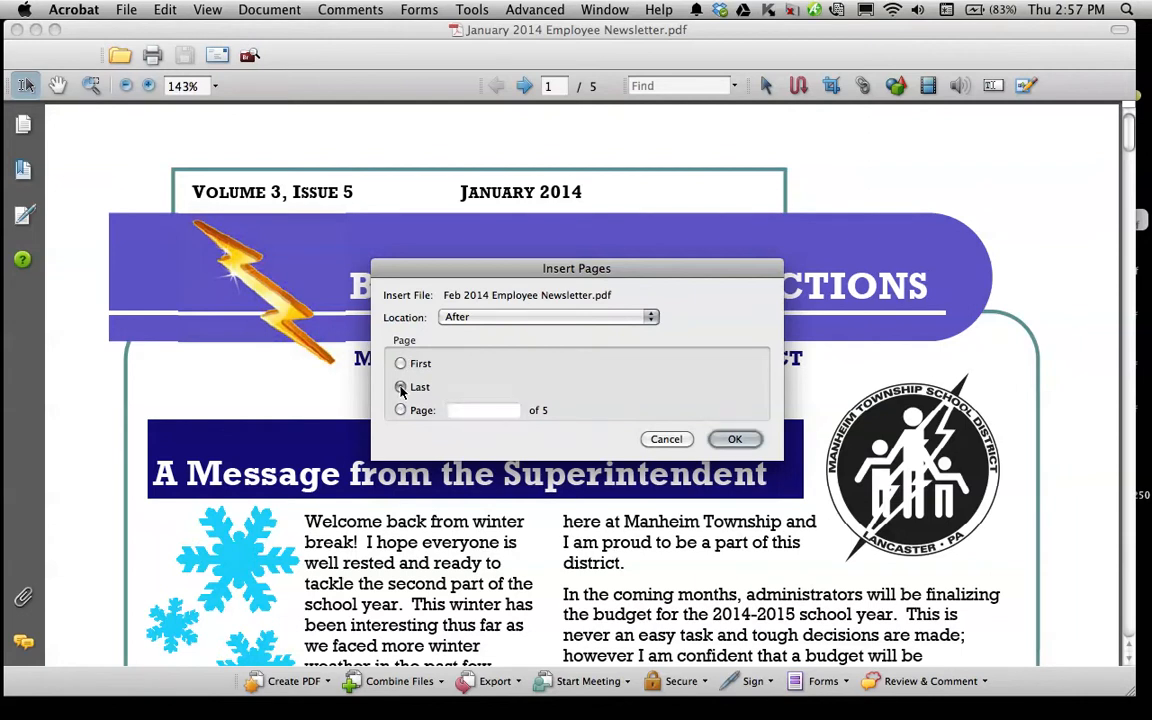
pyautogui.click(400, 410)
pyautogui.write('5')
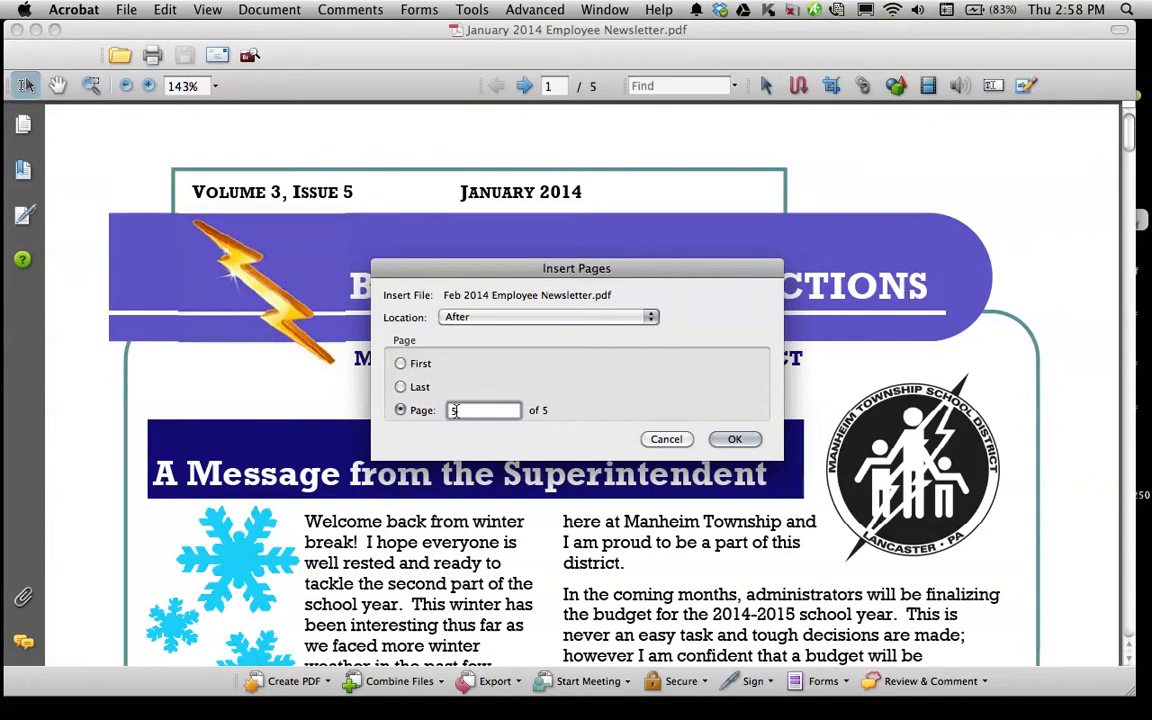
pyautogui.click(401, 386)
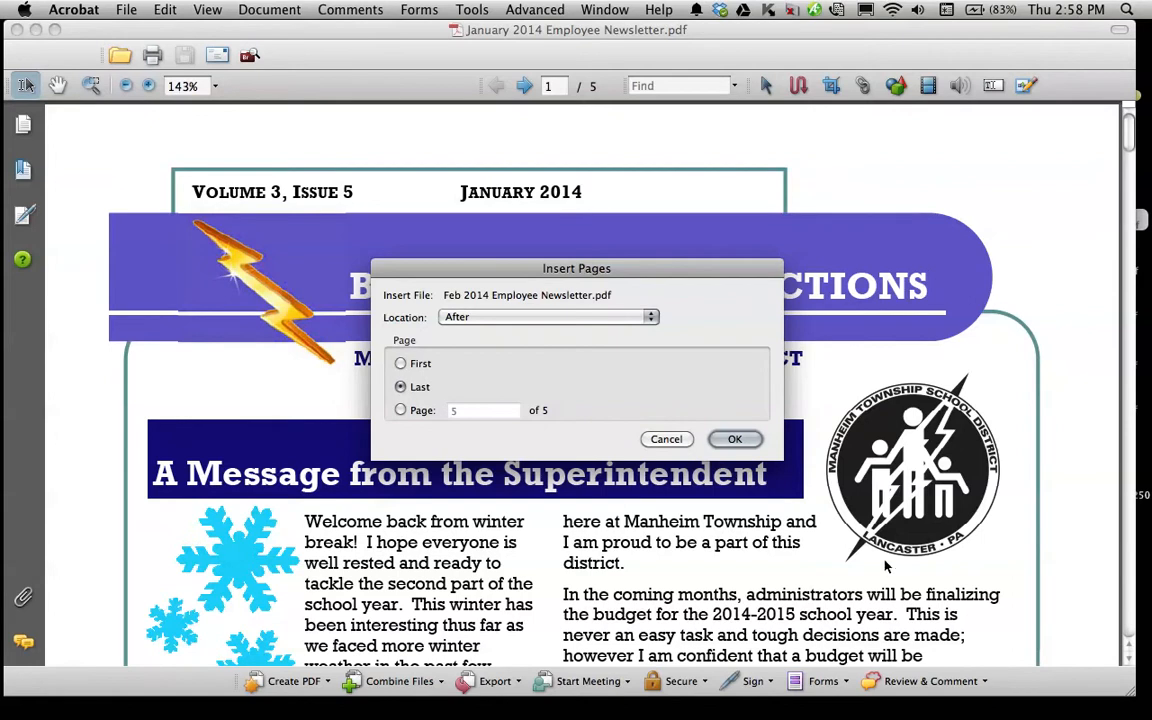
pyautogui.click(734, 439)
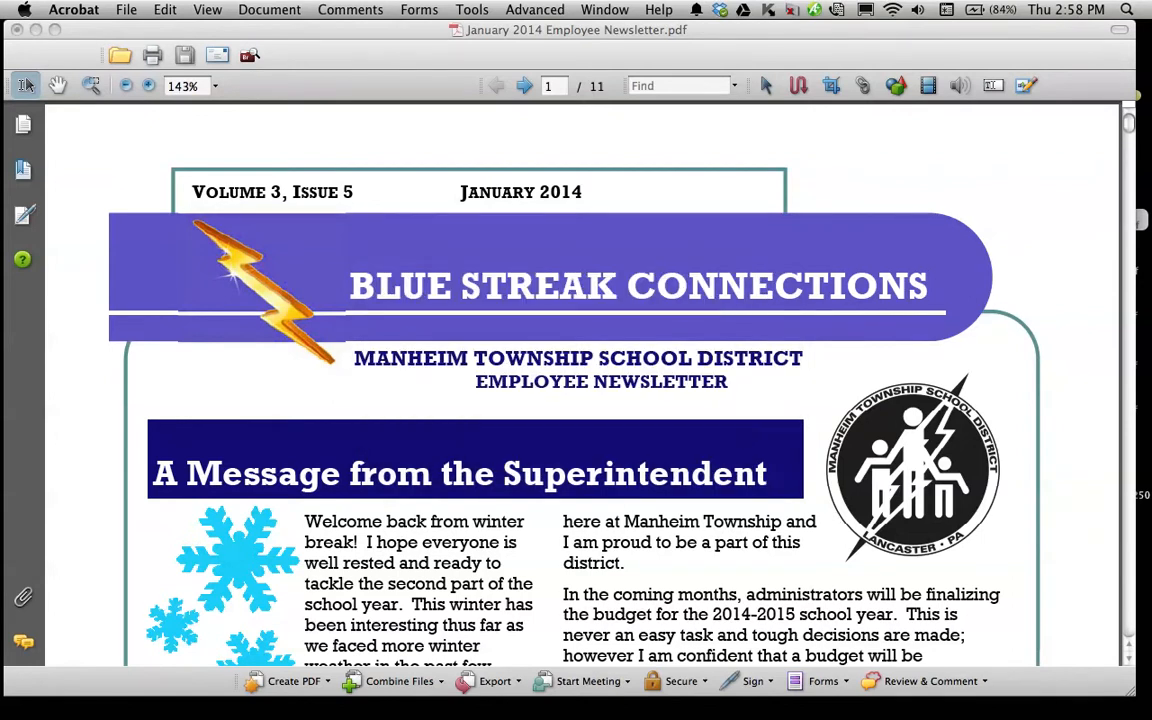
# Page through the combined document up to page 6 to check where the inserted February newsletter starts.
pyautogui.click(559, 90)
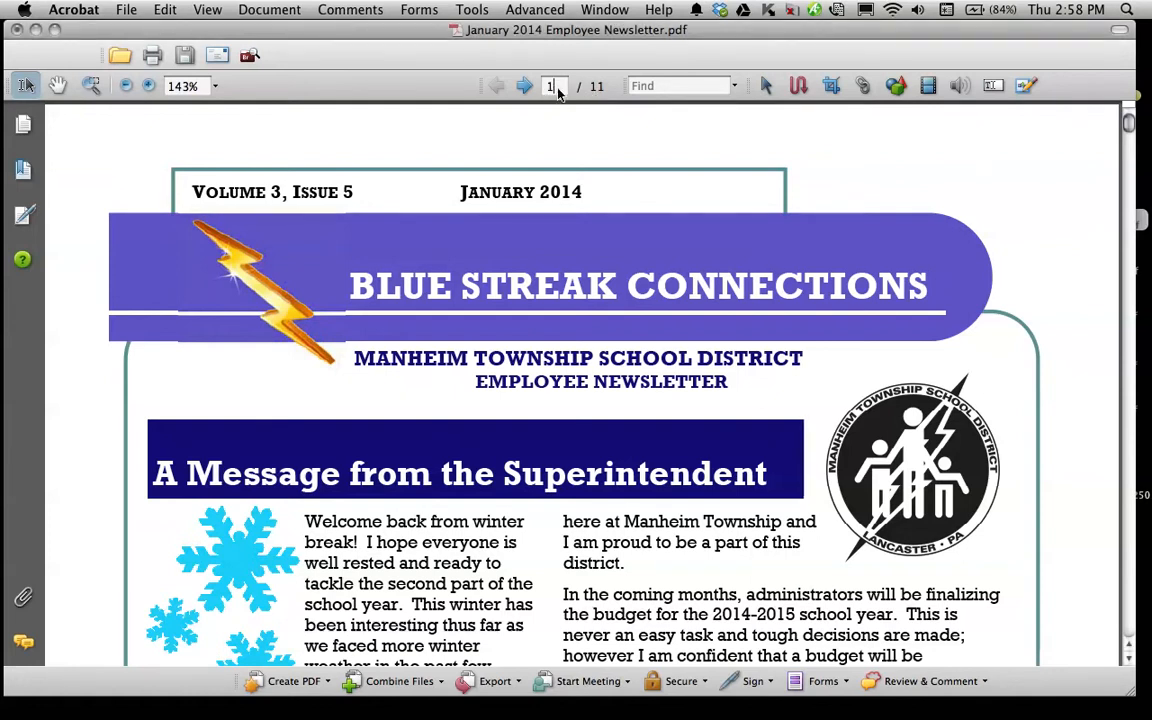
pyautogui.click(524, 86)
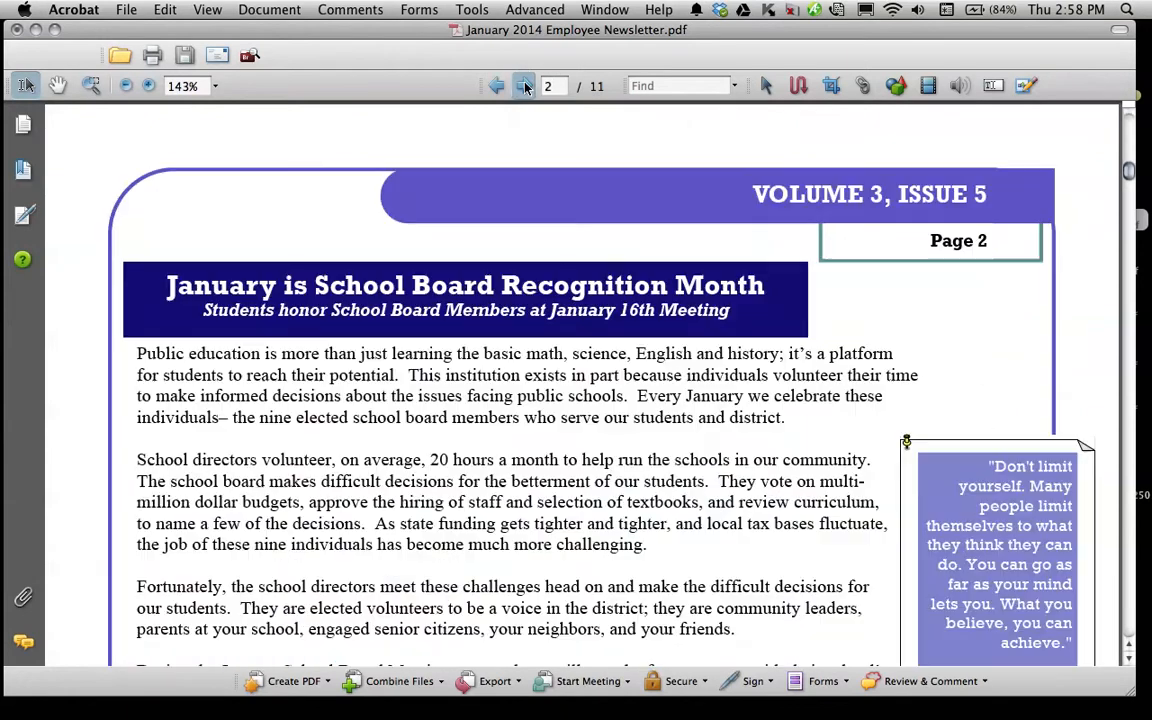
pyautogui.click(524, 86)
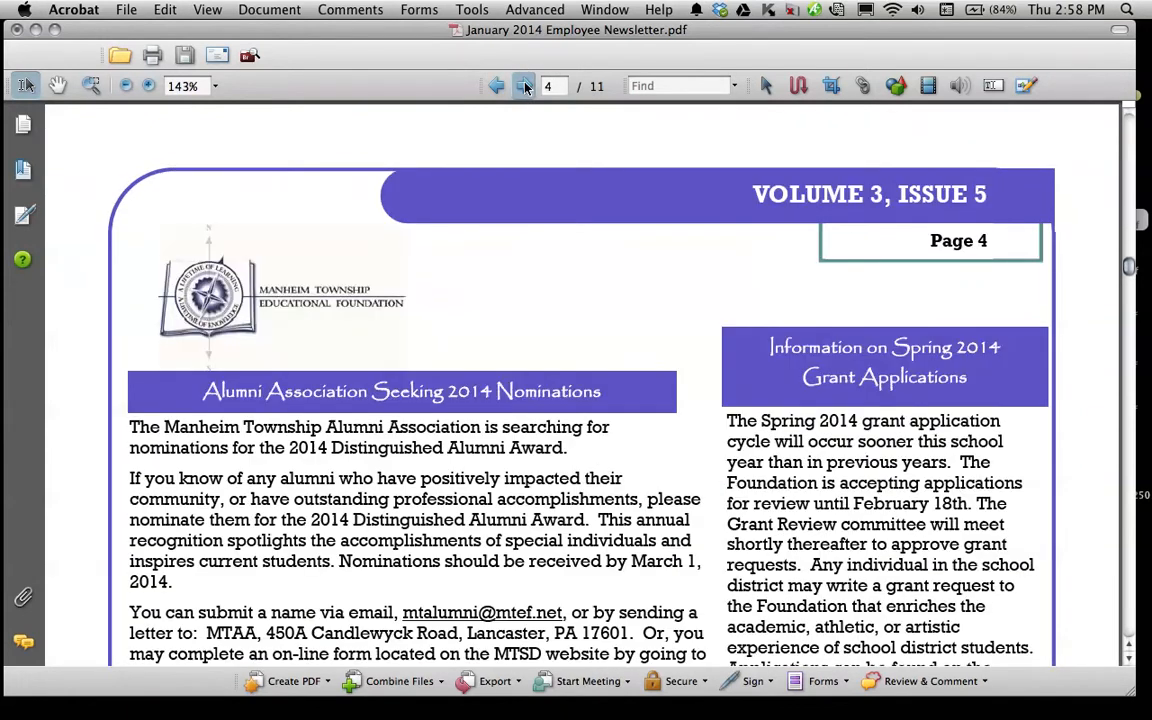
pyautogui.click(524, 86)
pyautogui.click(524, 86)
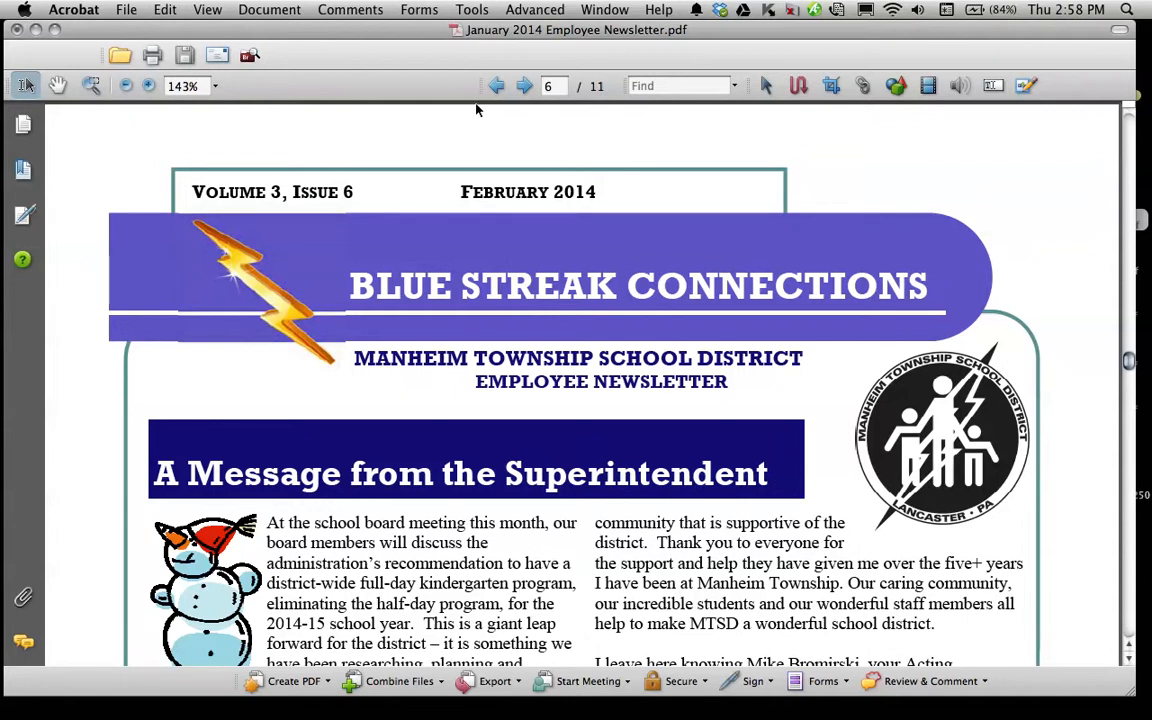
pyautogui.moveTo(465, 34)
pyautogui.mouseDown()
pyautogui.moveTo(557, 34)
pyautogui.moveTo(449, 36)
pyautogui.moveTo(464, 38)
pyautogui.mouseUp()
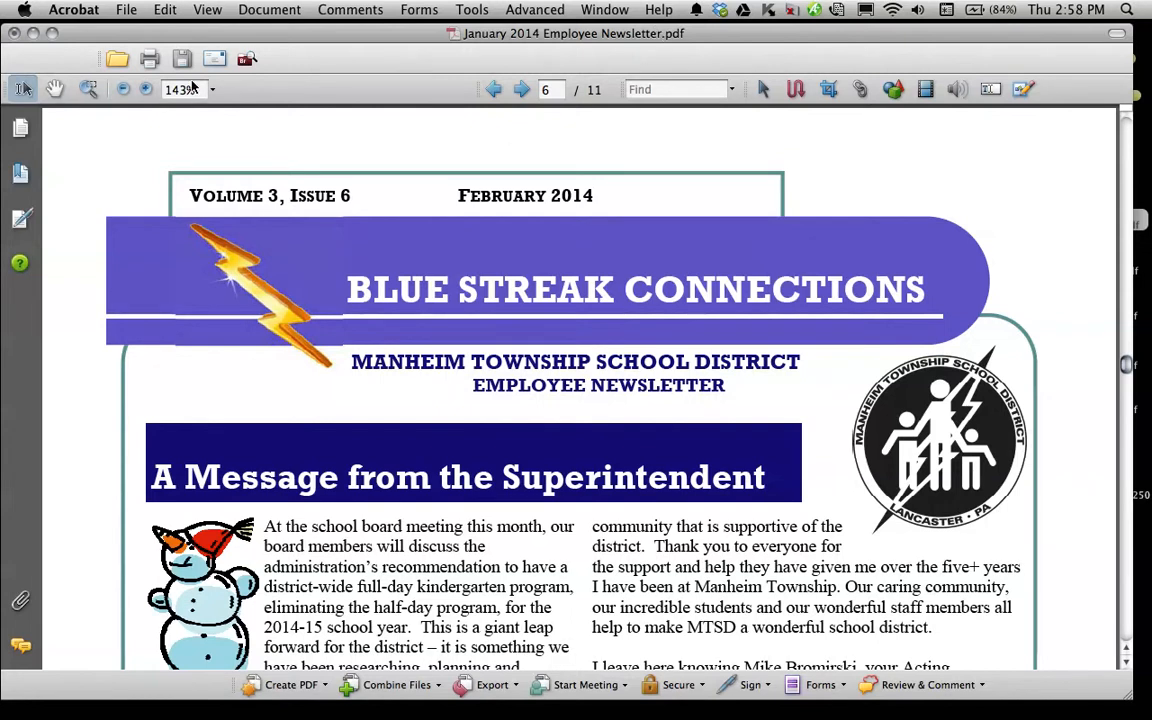
# Save the combined PDF to the Desktop under the new name January/February 2014 Employee Newsletter and close the document.
pyautogui.click(128, 10)
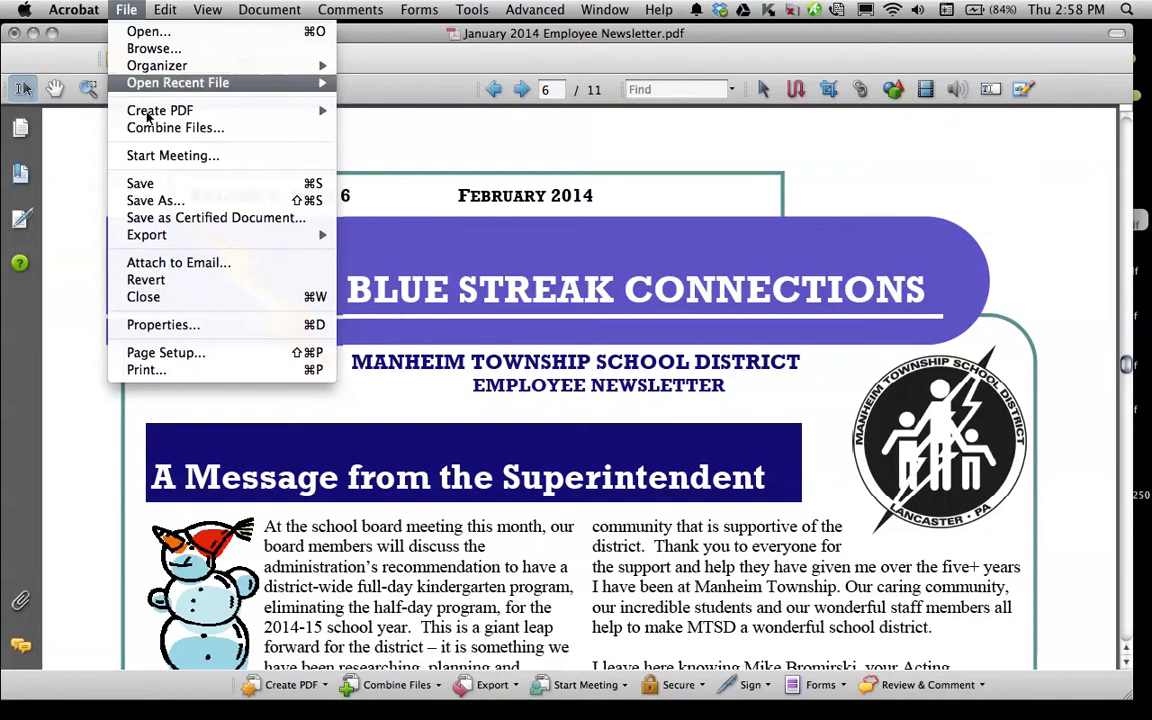
pyautogui.click(156, 201)
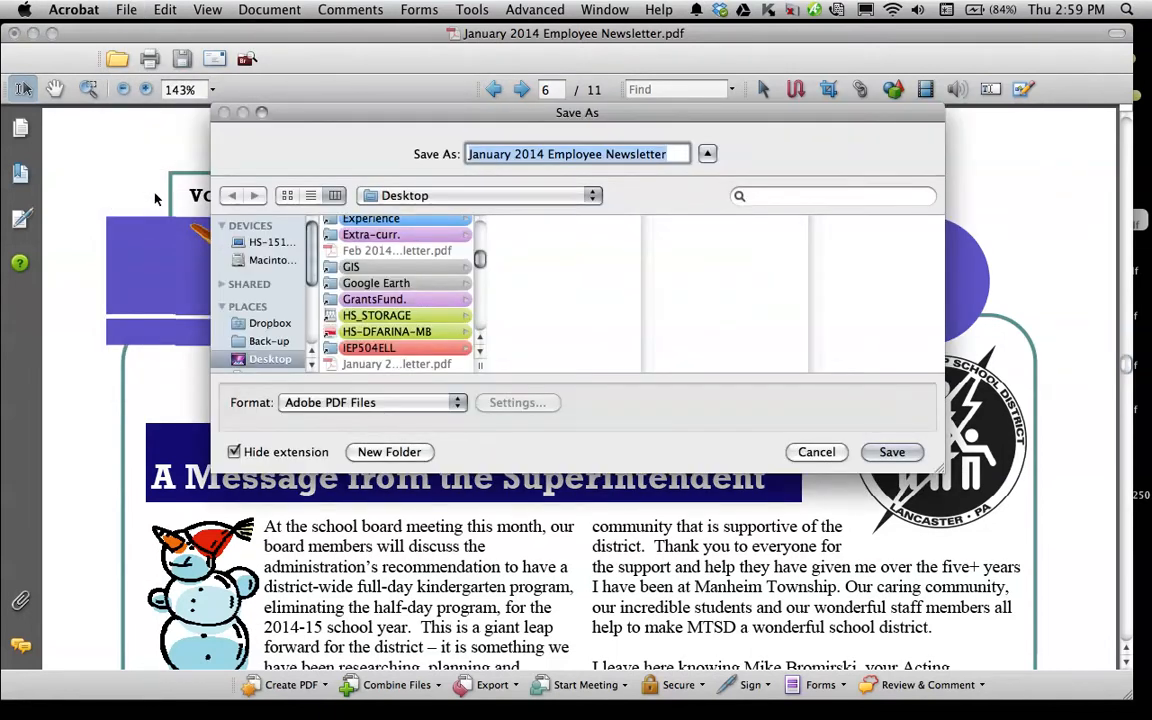
pyautogui.click(514, 152)
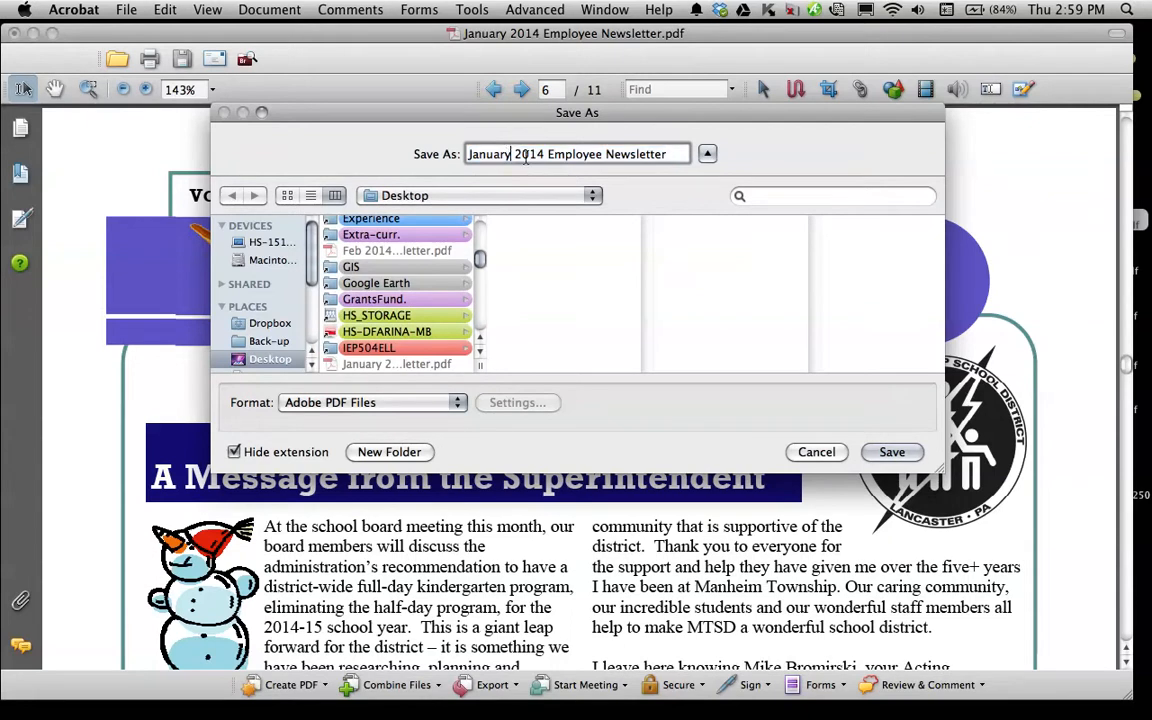
pyautogui.write('/Febr')
pyautogui.press('BackSpace')
pyautogui.press('BackSpace')
pyautogui.press('BackSpace')
pyautogui.write('ebruary')
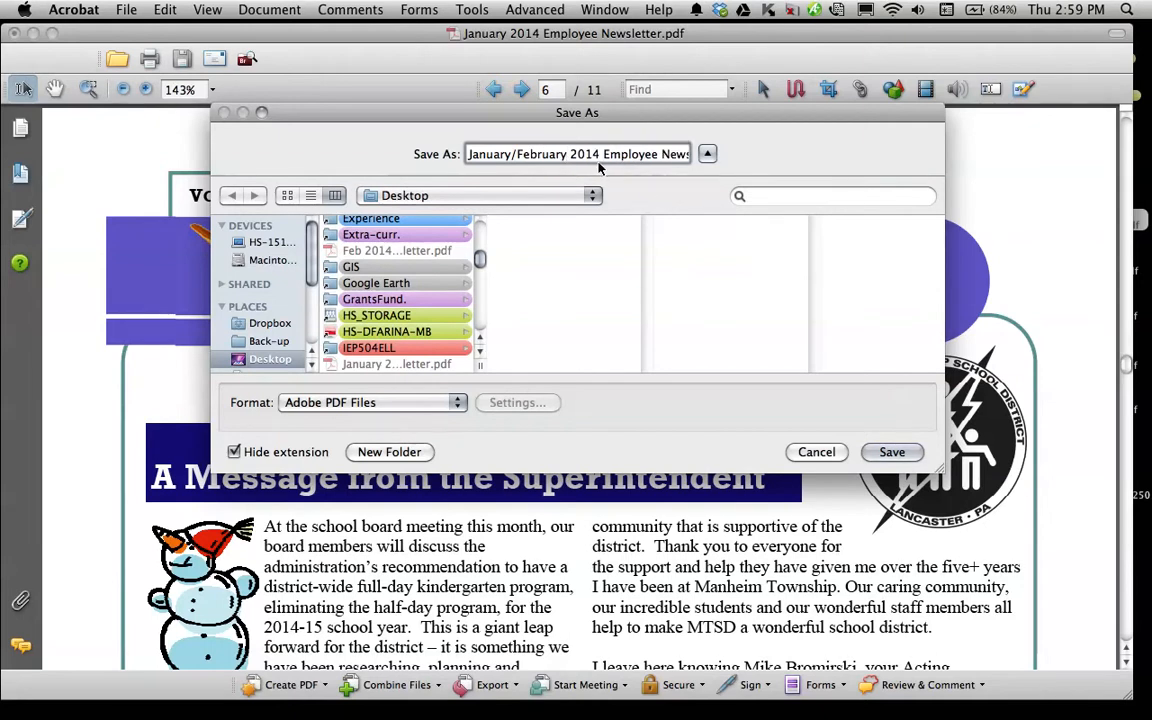
pyautogui.click(882, 456)
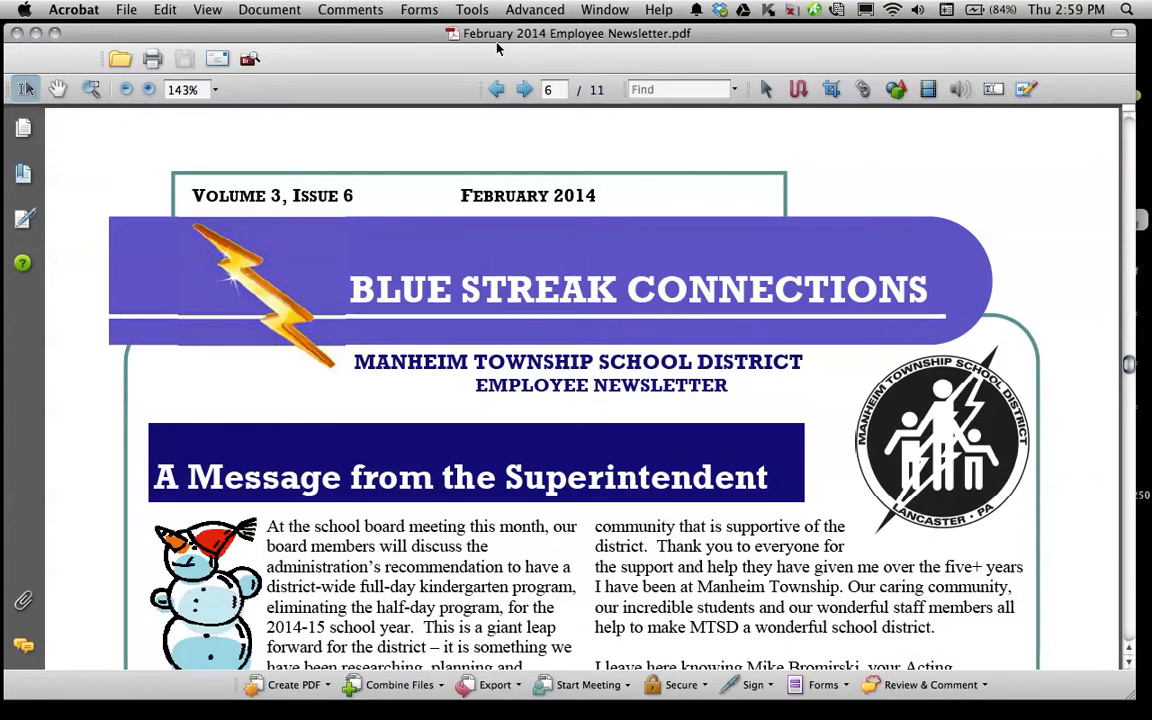
pyautogui.moveTo(505, 55); pyautogui.dragTo(502, 154)
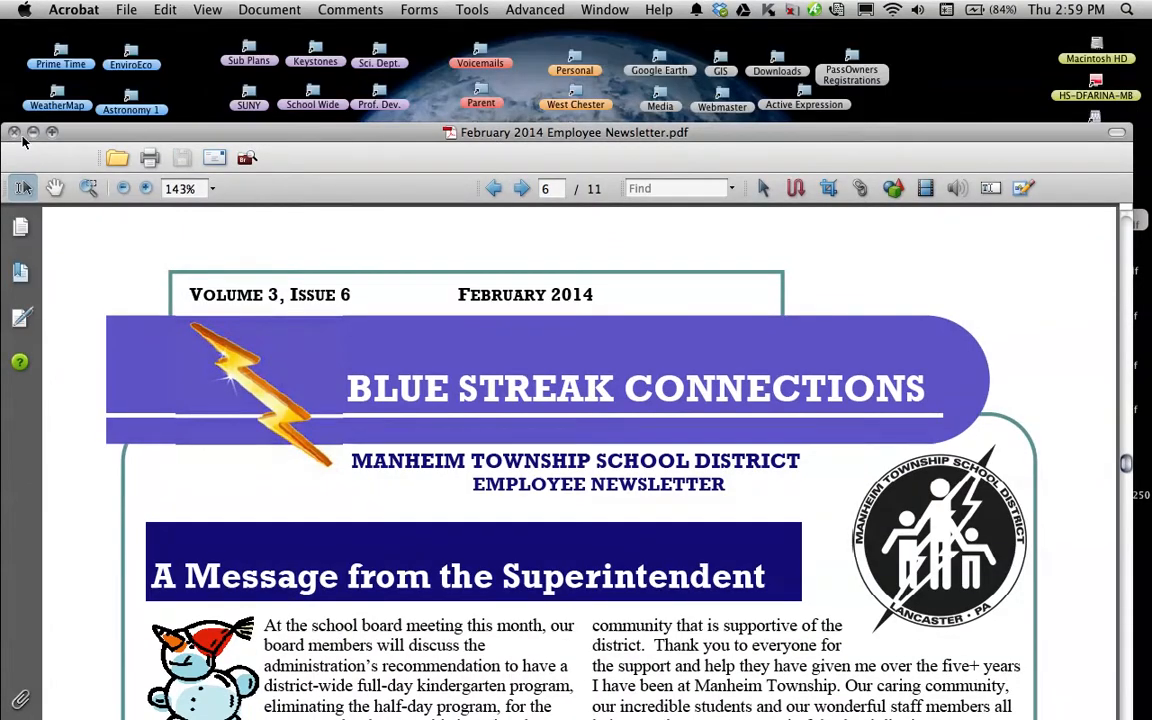
pyautogui.click(14, 131)
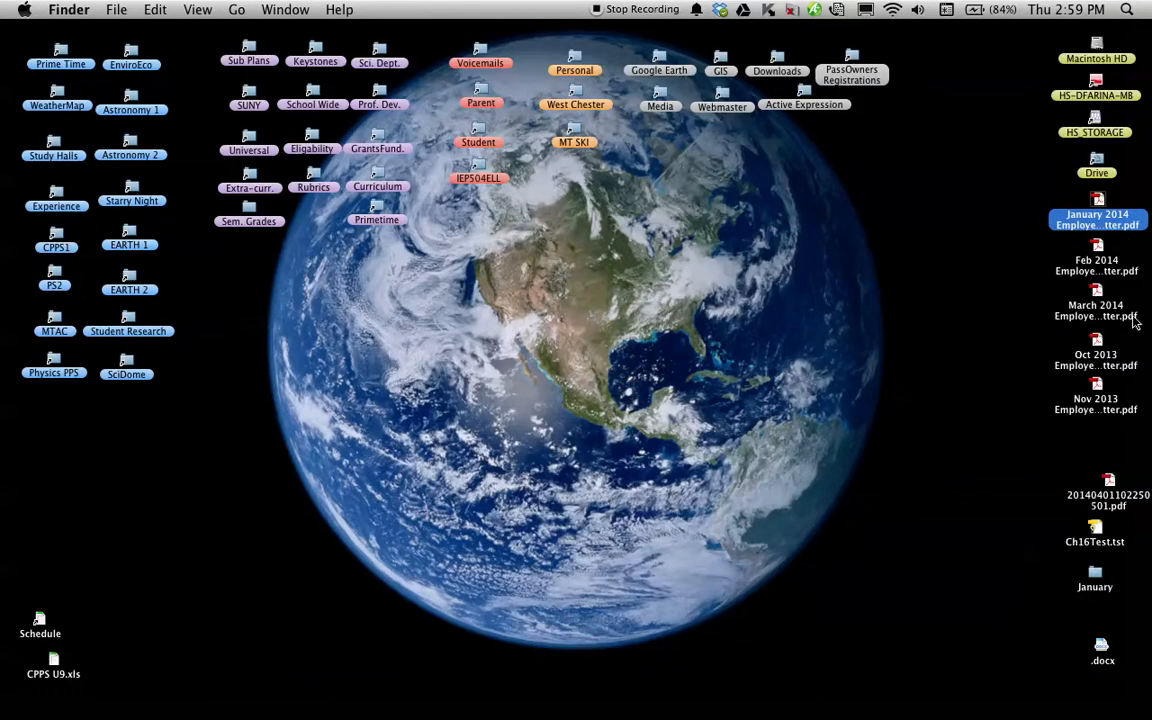